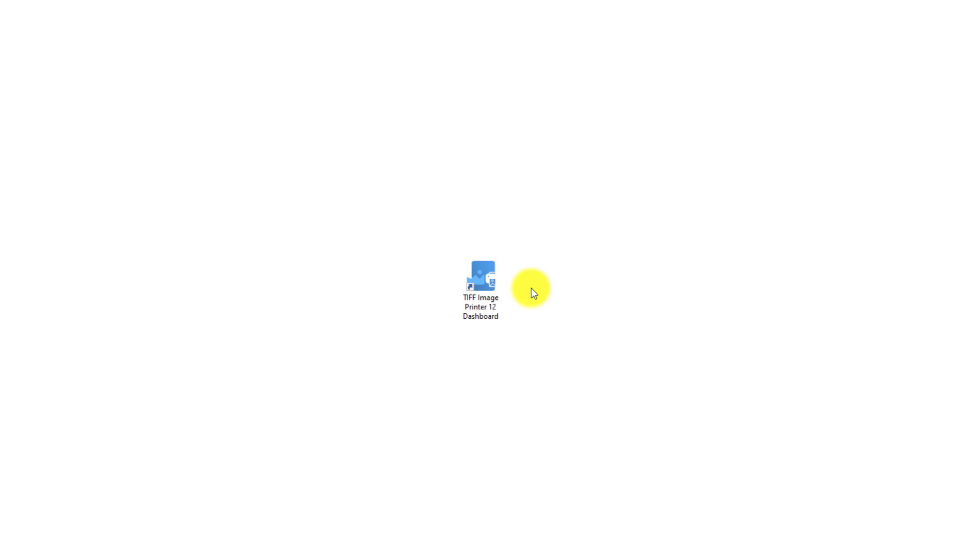
- Open the TIFF Image Printer 12 Dashboard and create a copy of the Color Optimized TIFF profile for editing
click(497, 282)
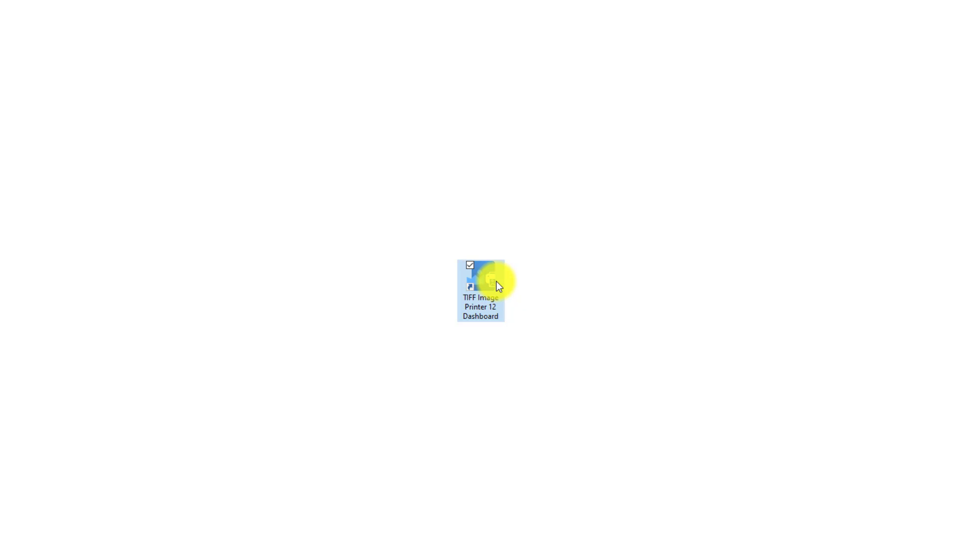
double_click(497, 282)
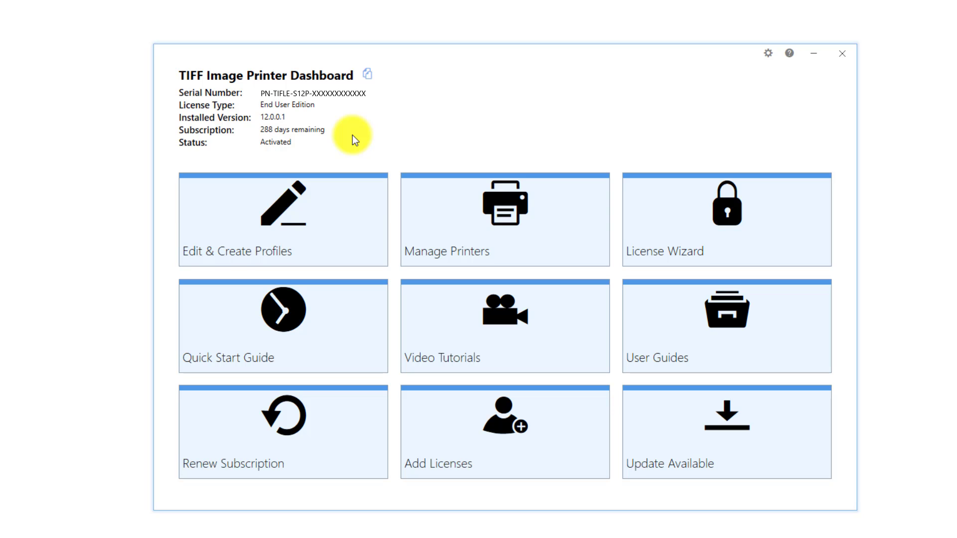
click(336, 199)
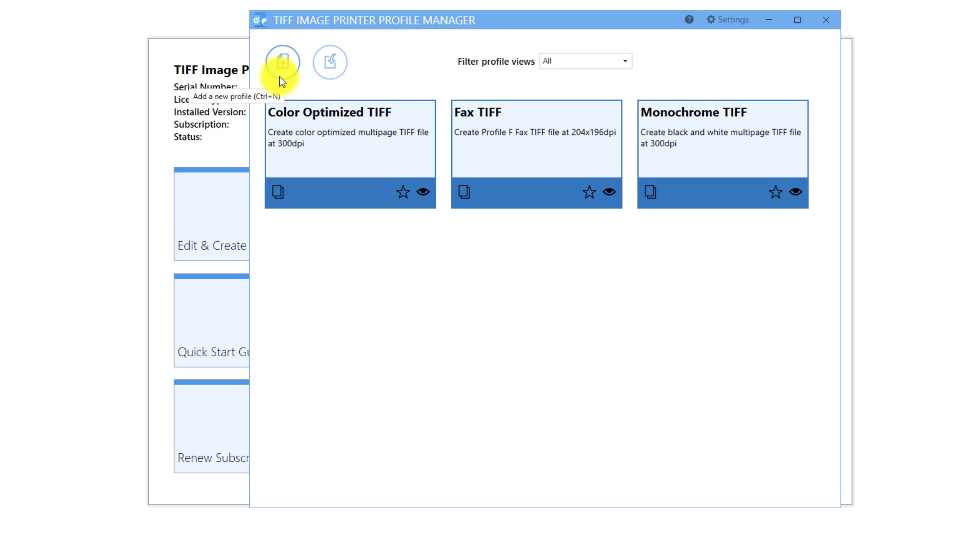
click(278, 195)
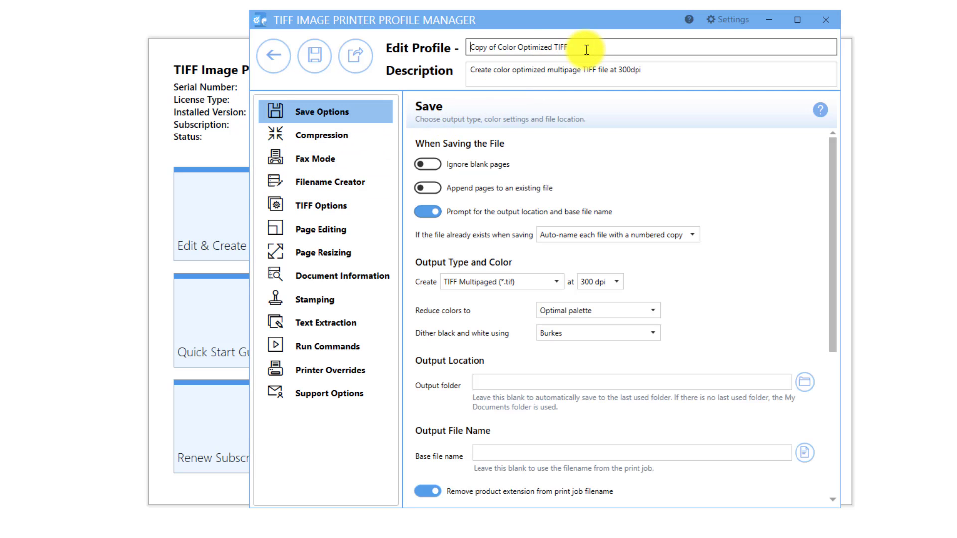
- Rename the copied profile as Demo Profile and append "- letter only" to its description
drag(586, 50, 422, 46)
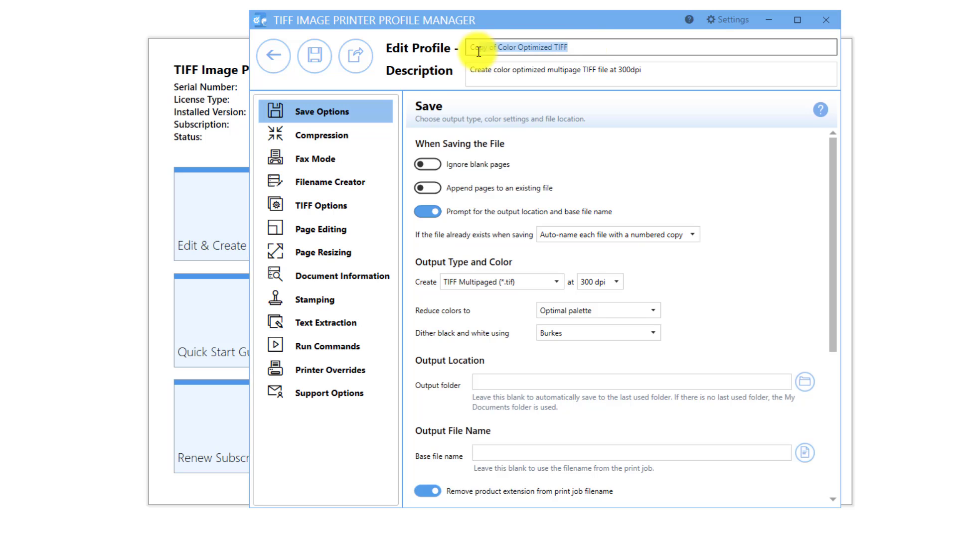
text(Demo Profile)
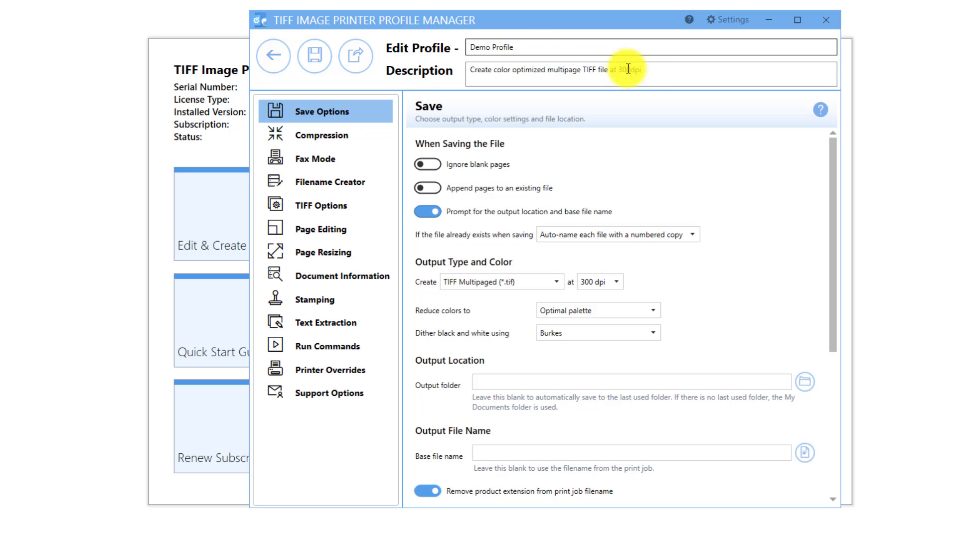
click(659, 72)
text(- letter only)
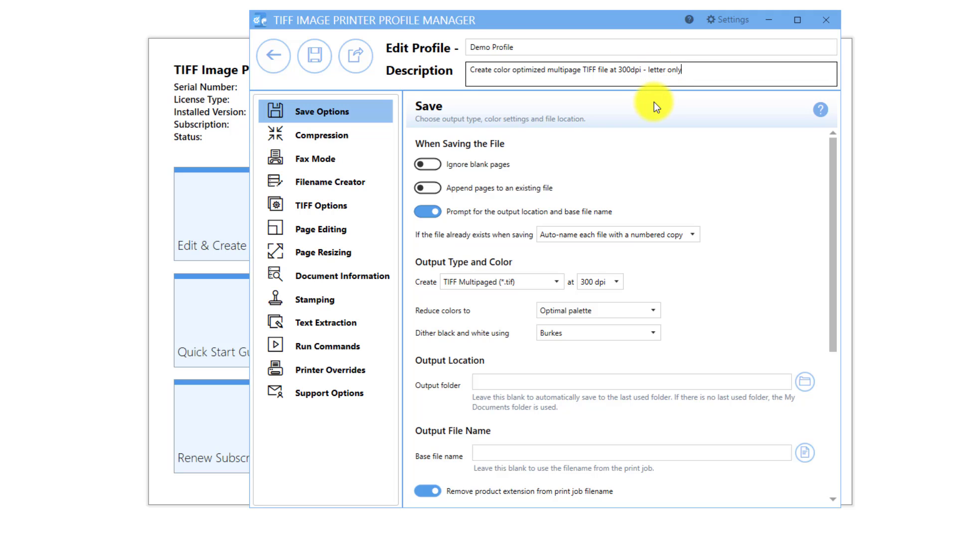
- In the profile's Page Resizing settings, enable copying and scaling each page onto a new page size inside the set margins
click(380, 248)
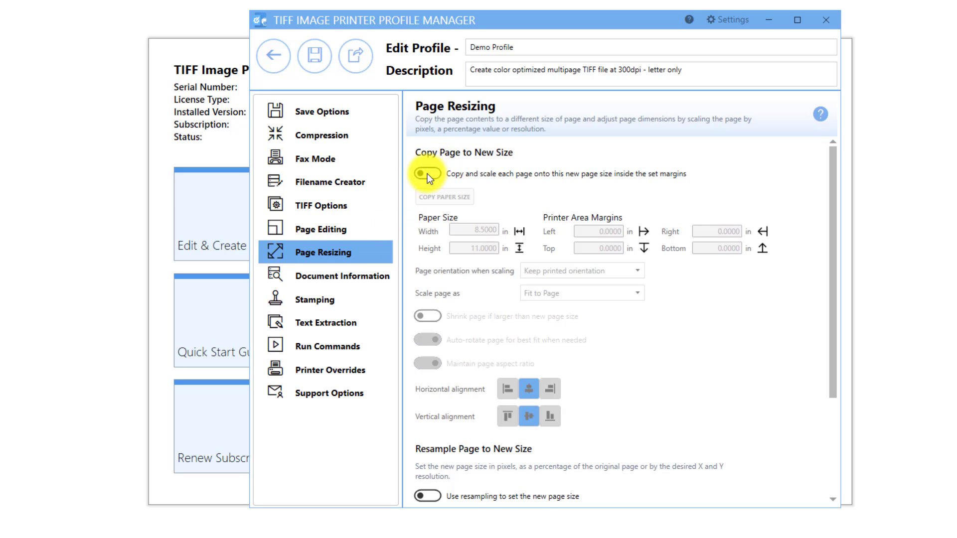
click(426, 173)
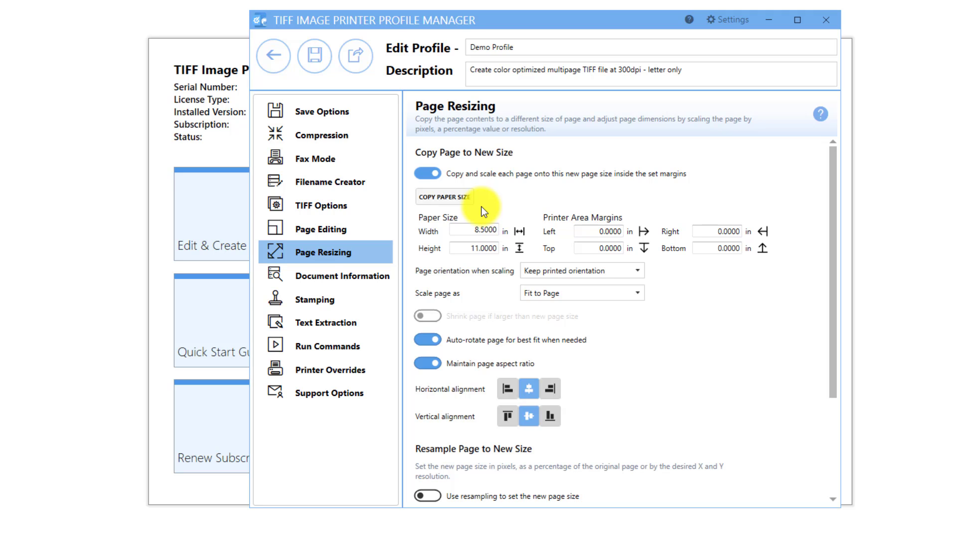
- Look through the predefined paper sizes available for the new page size without applying one
click(467, 200)
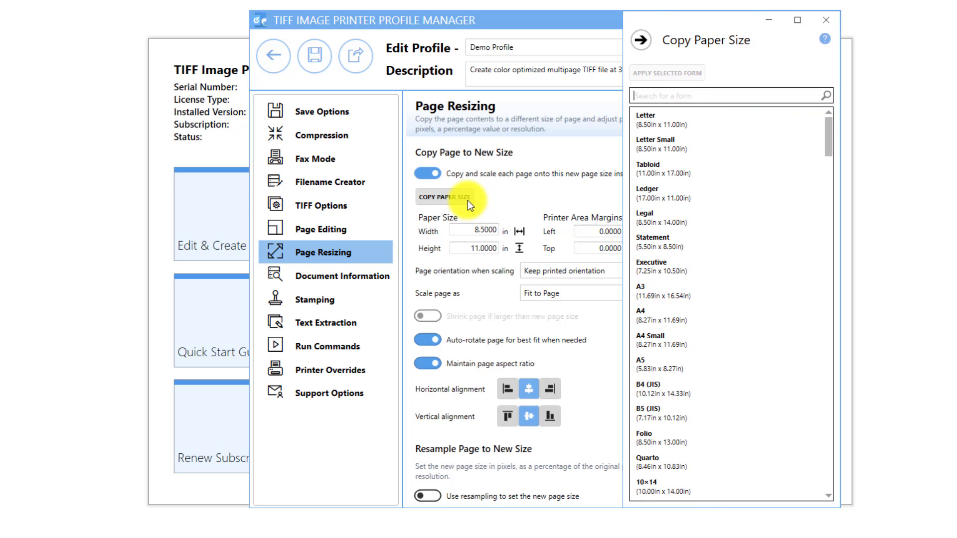
scroll(694, 150, down, 2)
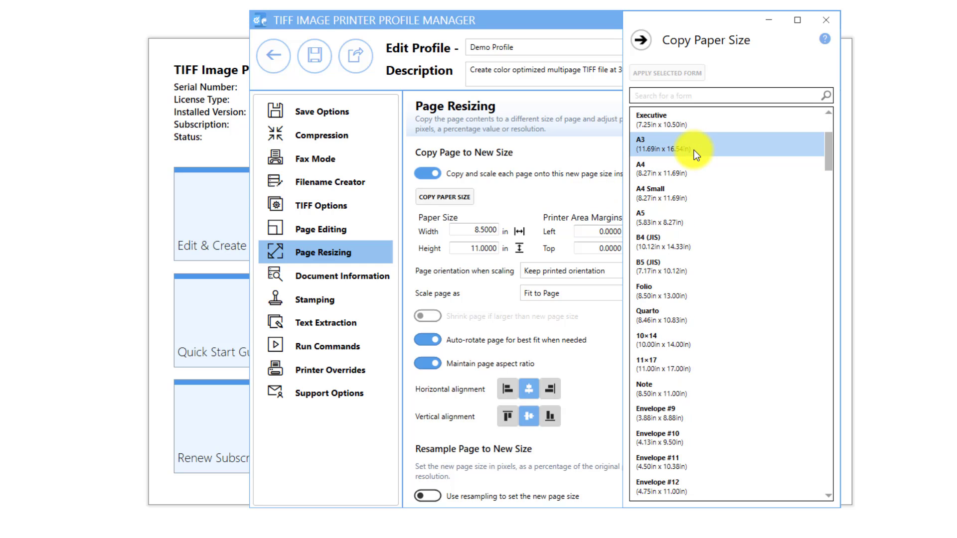
scroll(694, 150, down, 8)
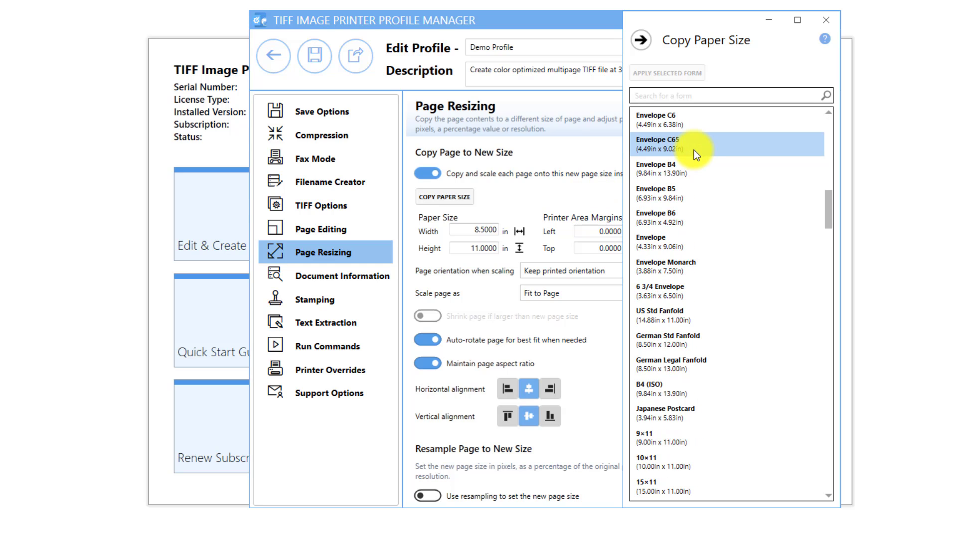
click(500, 200)
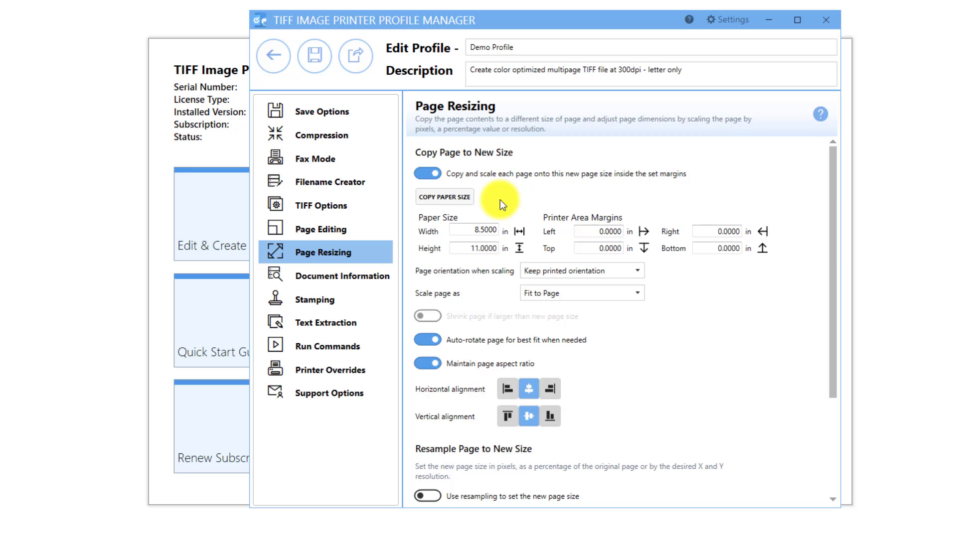
- Review the page orientation options, keeping the printed orientation, and try Actual Size scaling before restoring Fit to Page
click(642, 270)
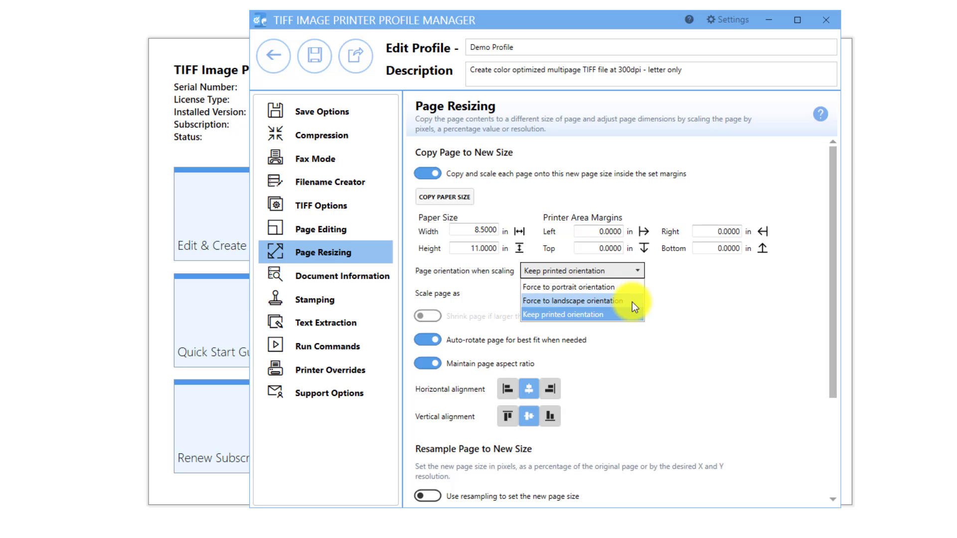
click(627, 315)
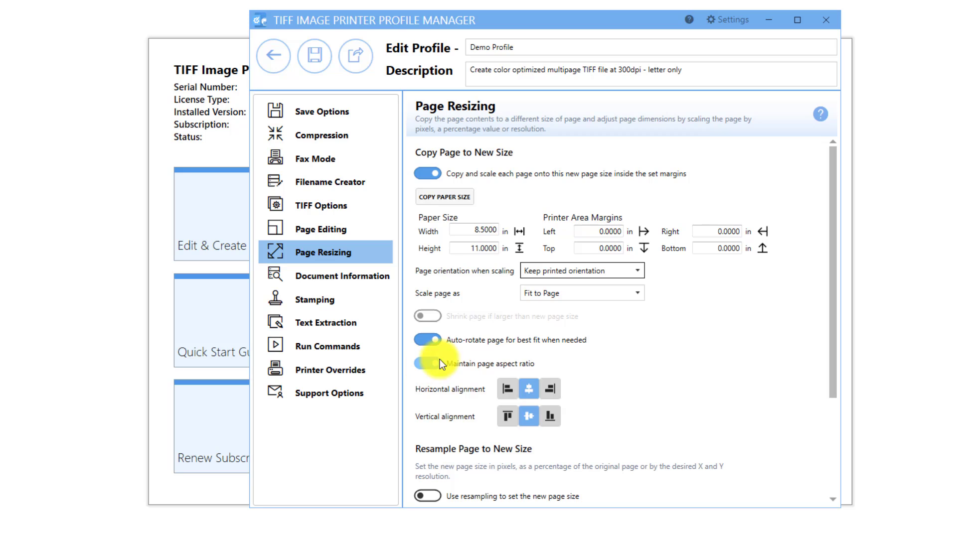
click(617, 294)
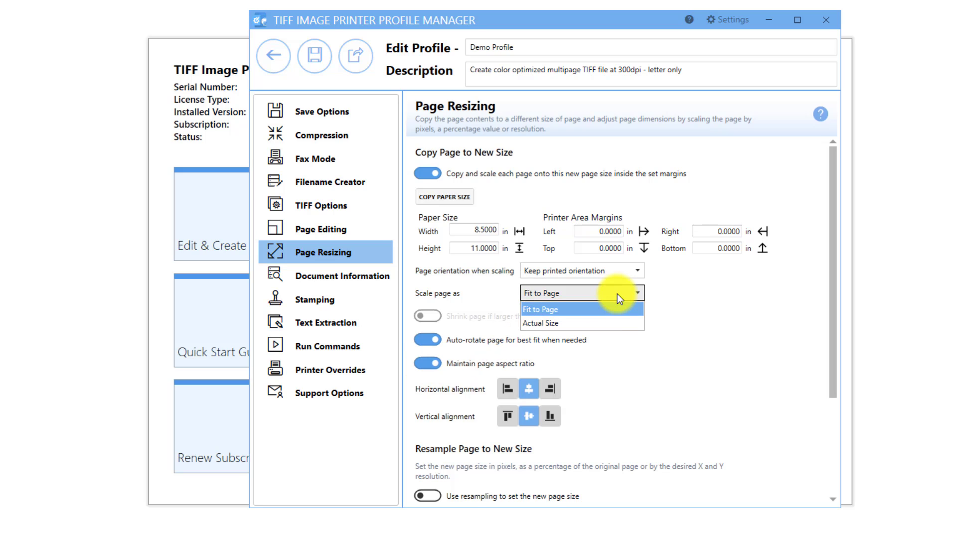
click(605, 327)
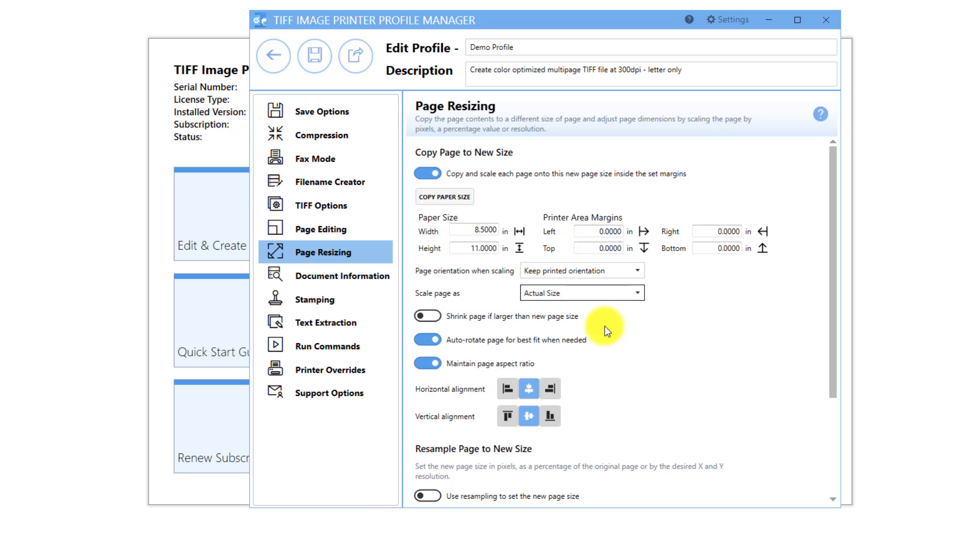
click(608, 296)
click(605, 307)
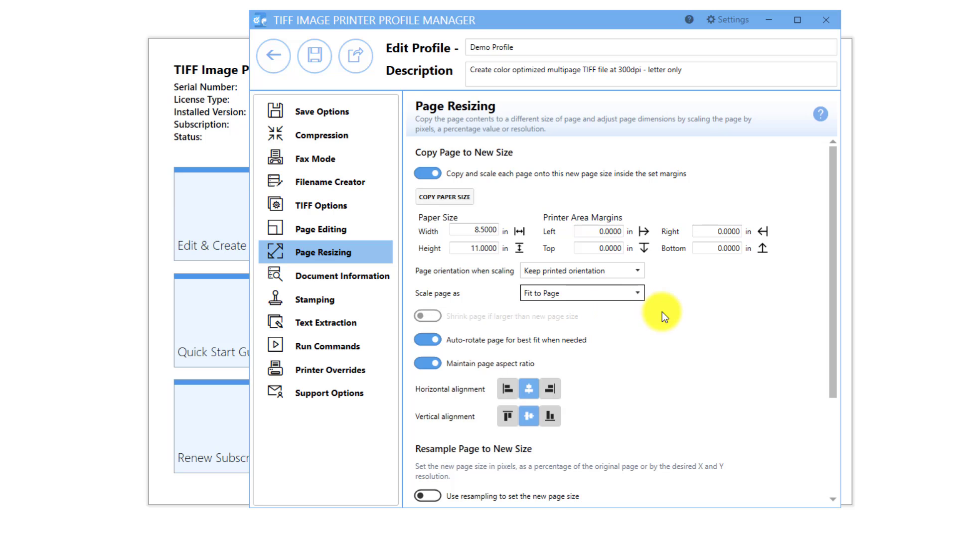
- Save Demo Profile and close the profile manager
click(318, 67)
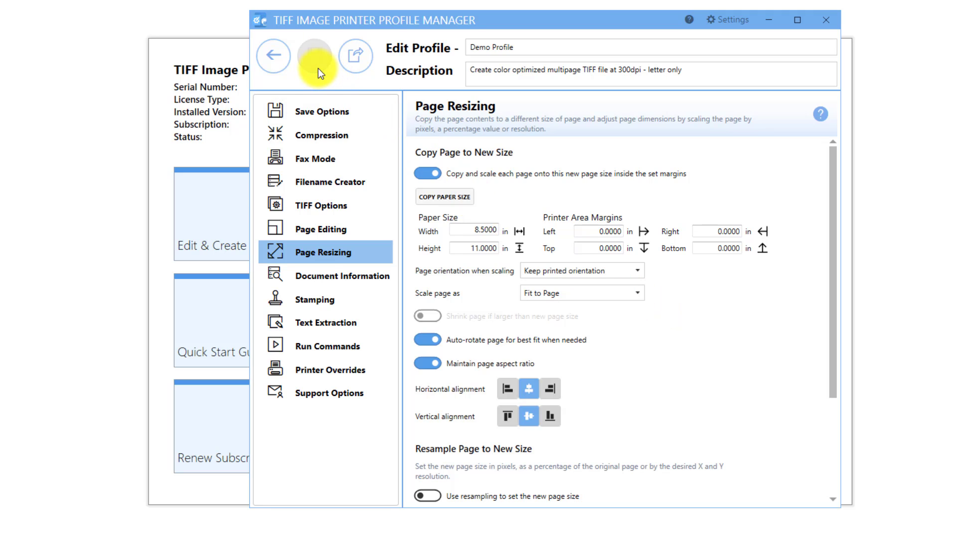
click(280, 66)
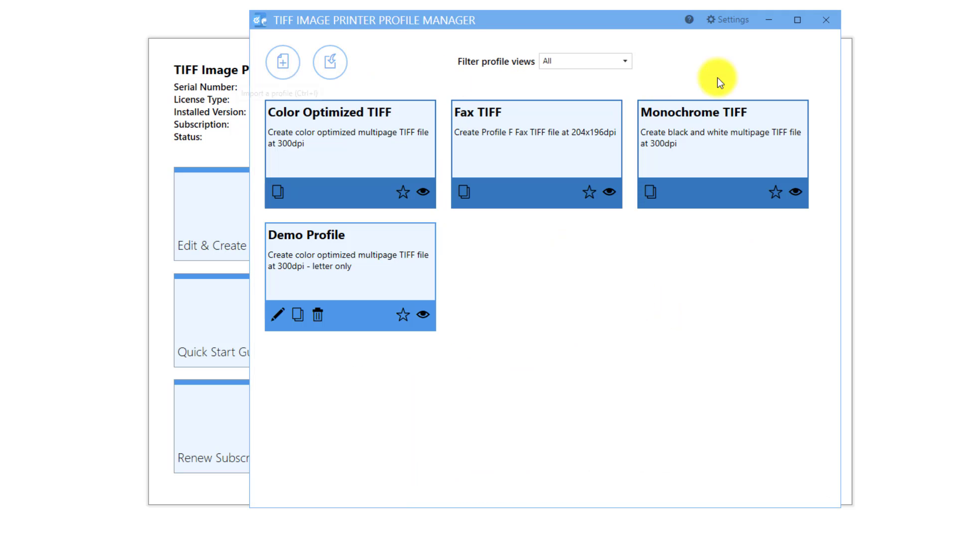
click(835, 22)
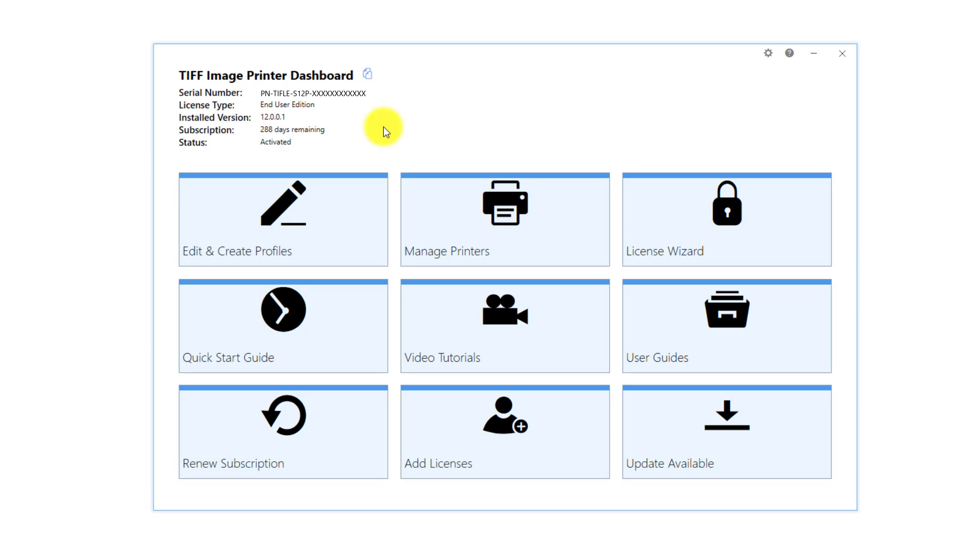
- Assign Demo Profile to the TIFF Image Printer 12 printer, save the assignment and close the dashboard
click(507, 224)
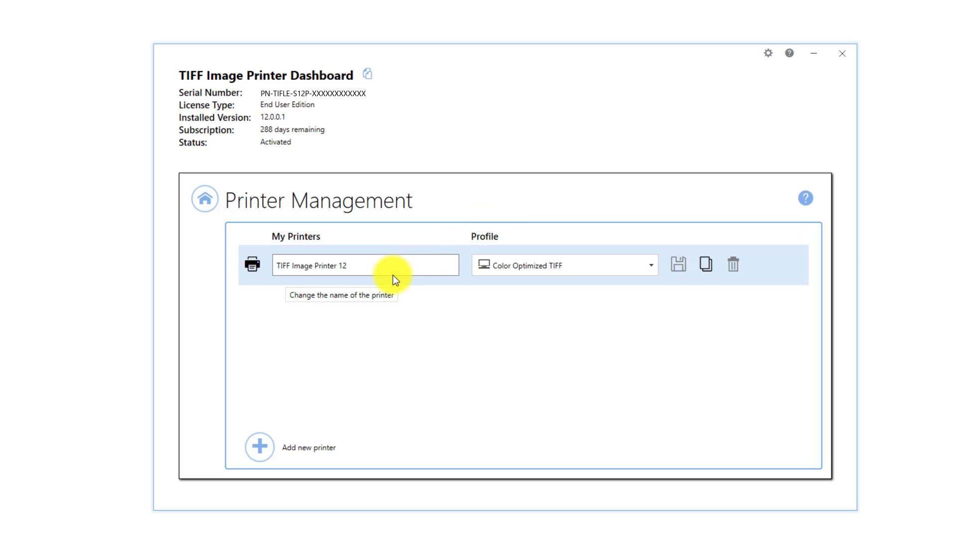
click(649, 264)
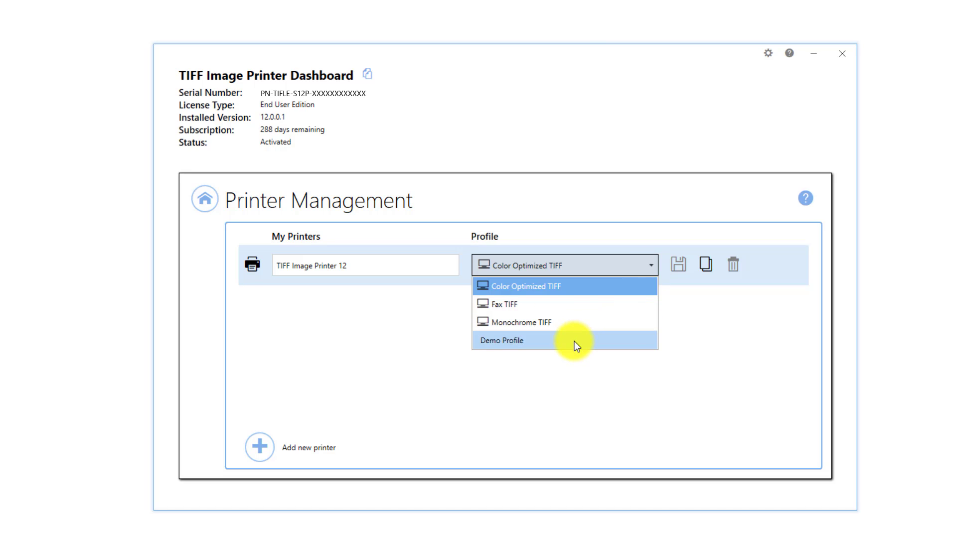
click(576, 345)
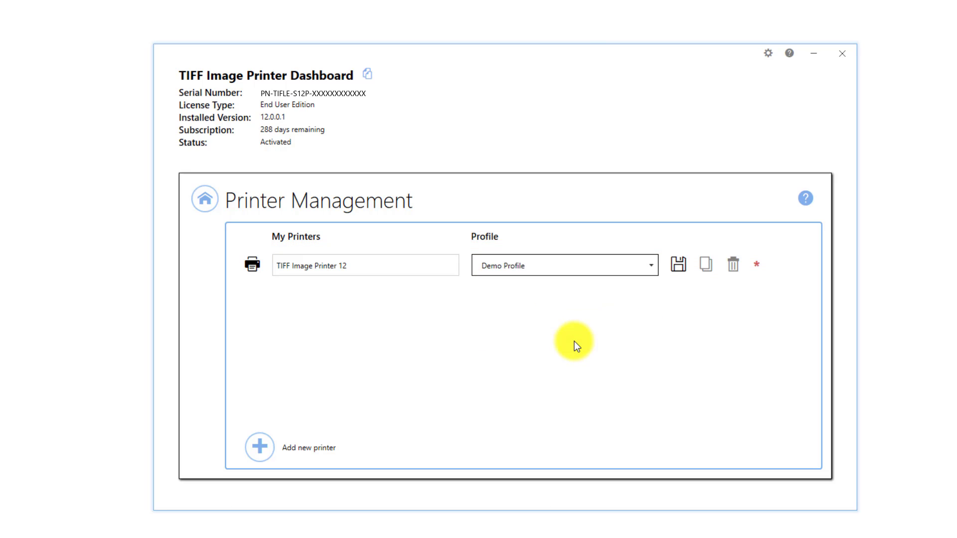
click(679, 260)
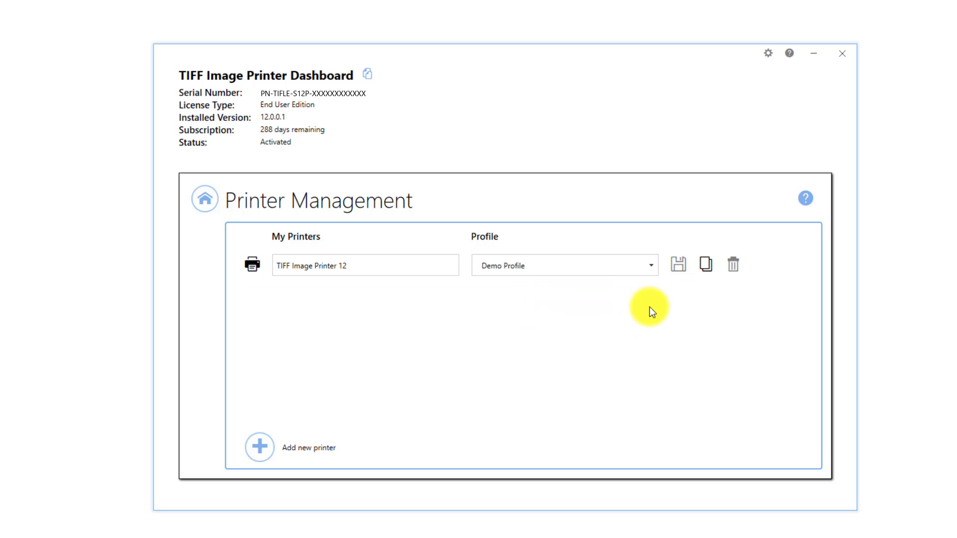
click(203, 210)
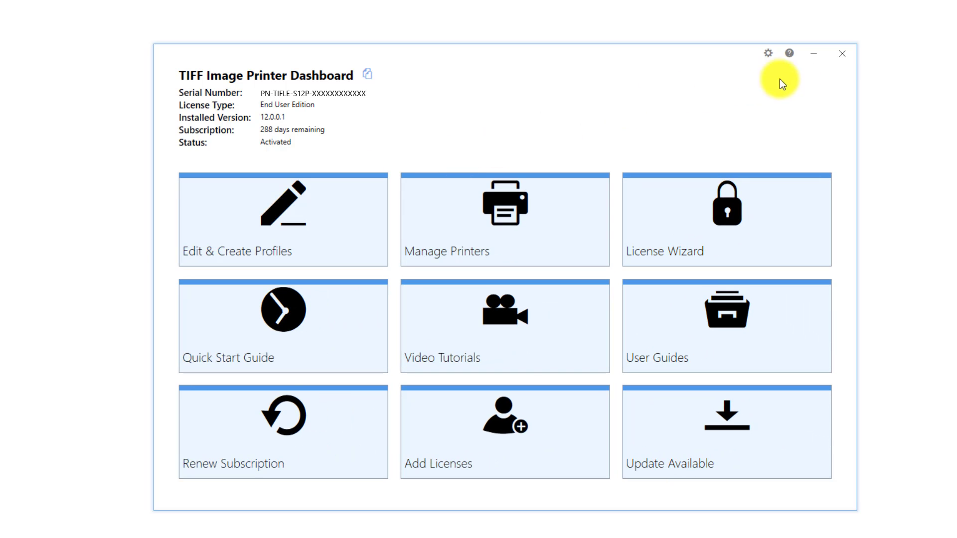
click(841, 59)
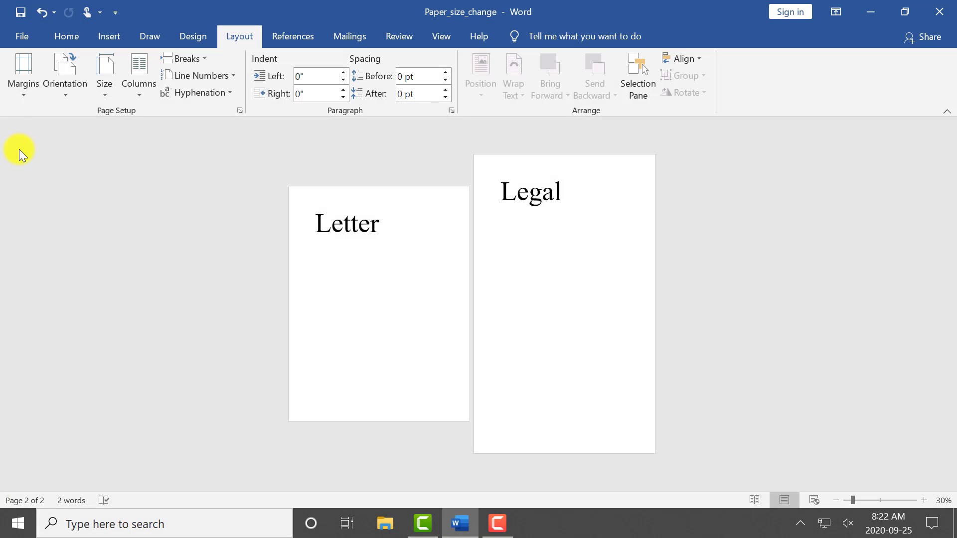
- In Word, print the document to TIFF Image Printer 12, saving it as Paper_size_change in Documents with Demo Profile
click(27, 40)
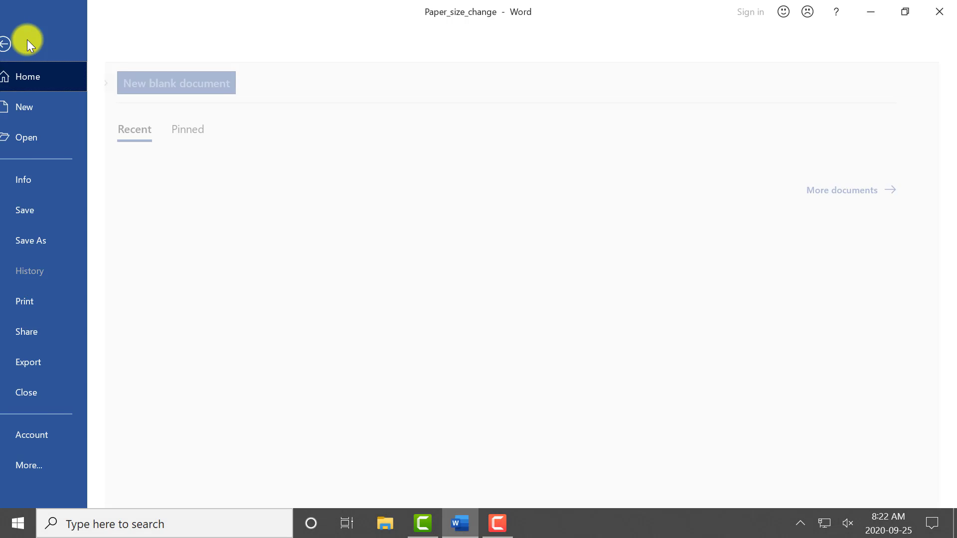
click(61, 301)
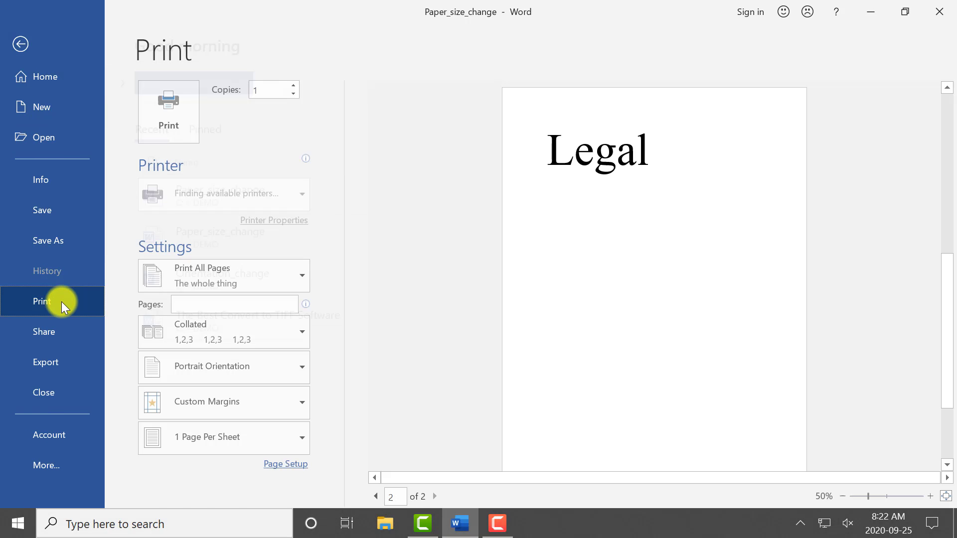
click(186, 112)
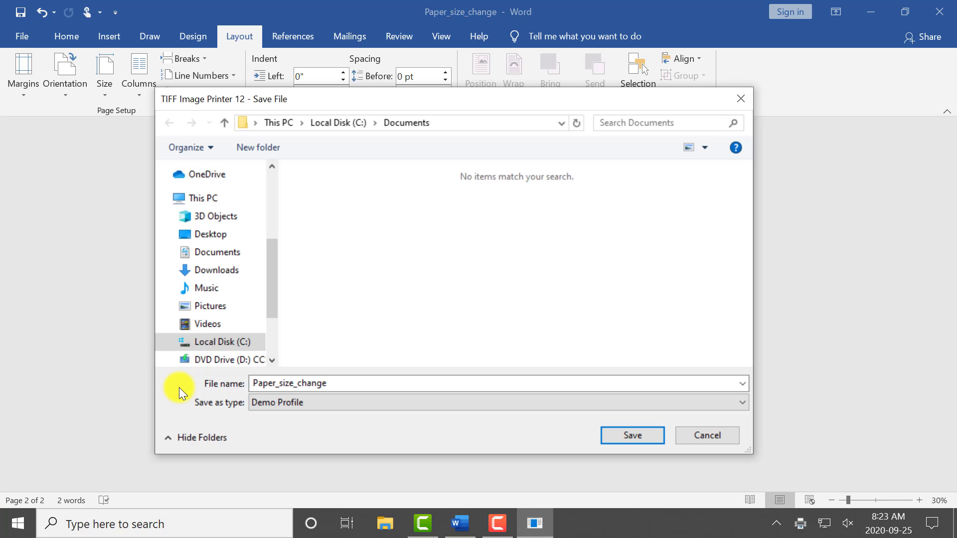
click(650, 440)
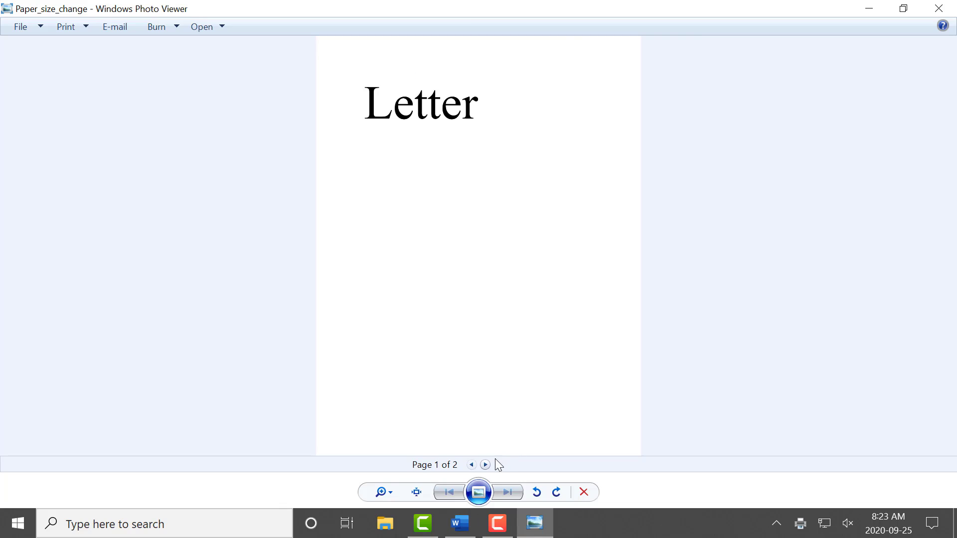
- Check the page sizes of both the Letter and Legal pages in the TIFF file
click(486, 464)
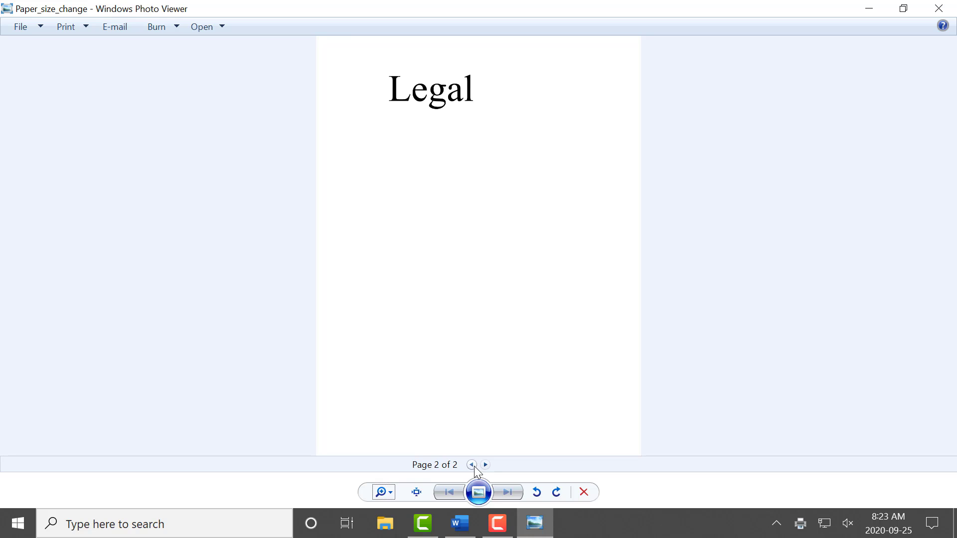
click(473, 466)
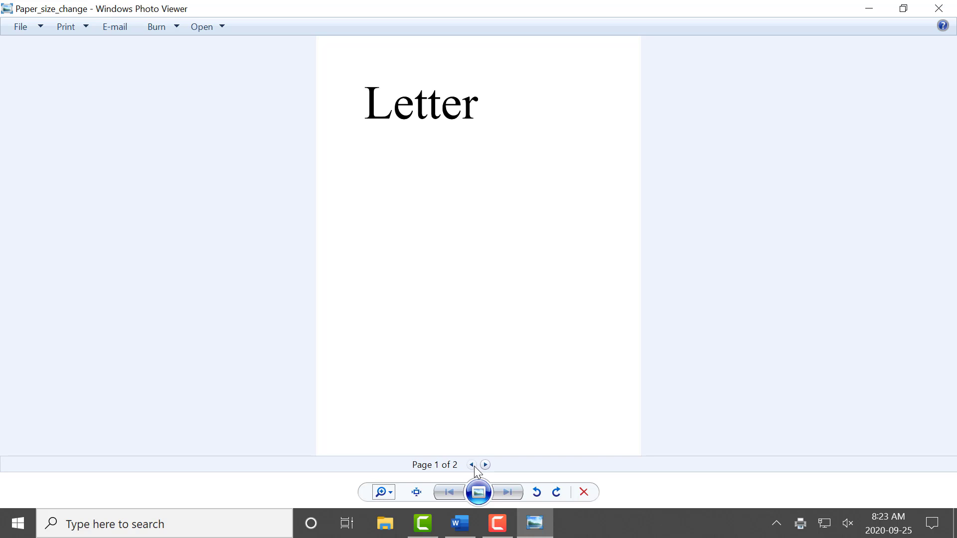